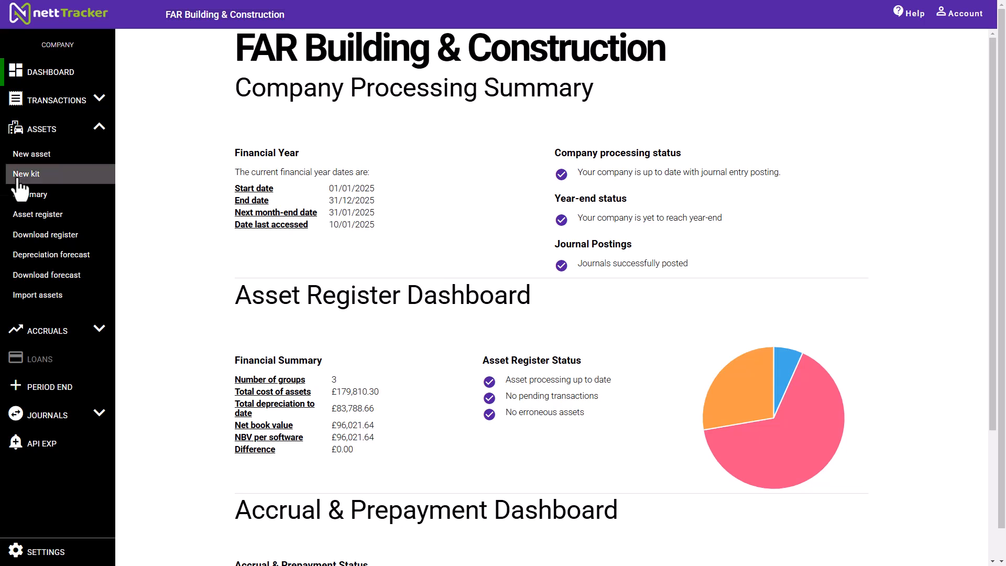
Step: Open the asset register and run its report for the financial year Jan 1, 2025 - Dec 31, 2025
left_click(40, 217)
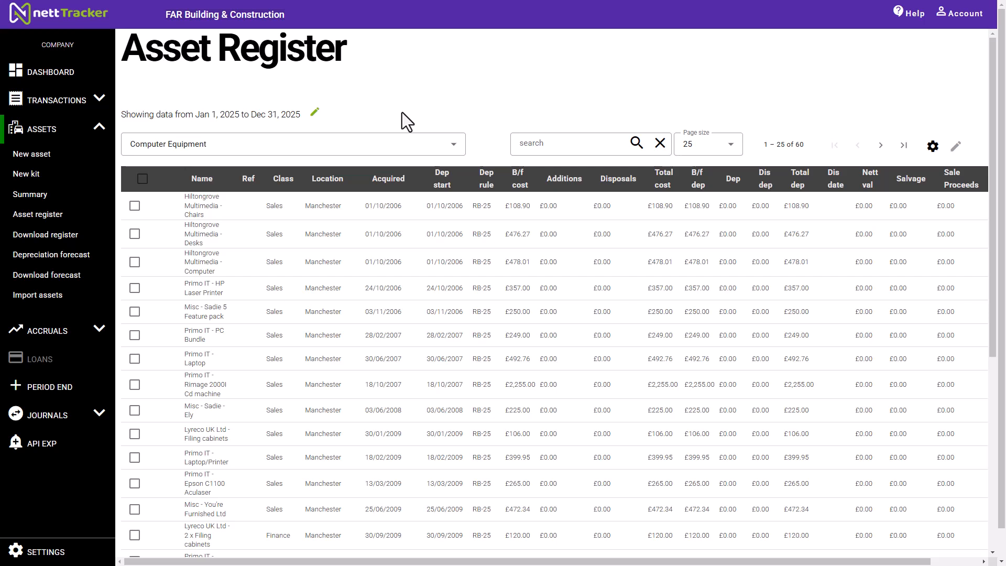
left_click(315, 115)
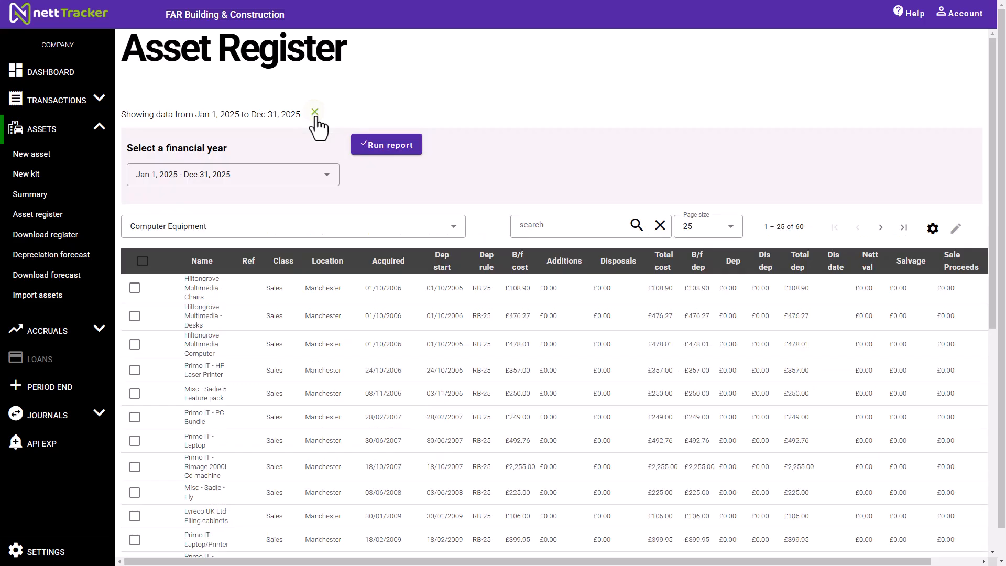
left_click(307, 173)
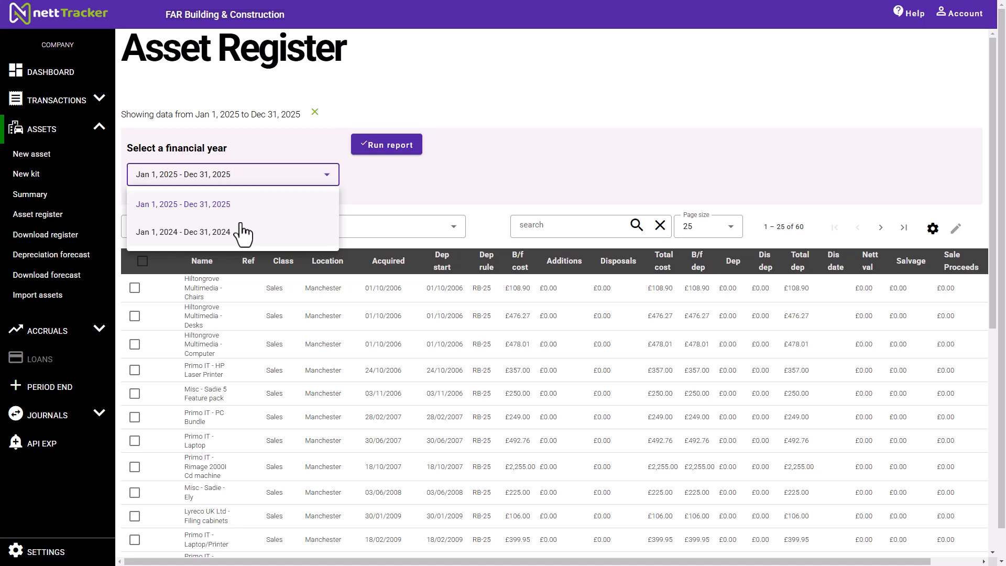
left_click(265, 195)
left_click(361, 150)
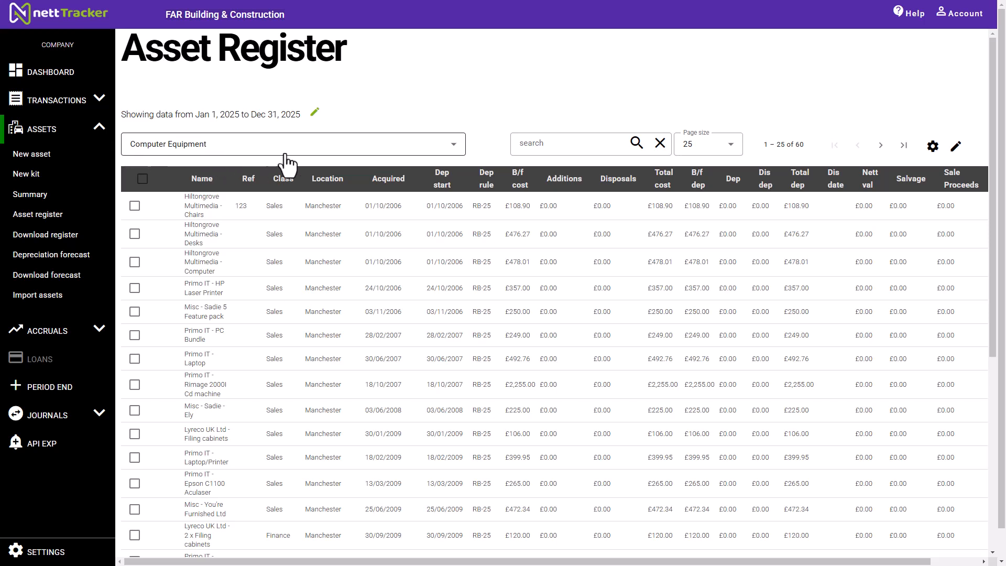
Step: View the register for the Motor vehicles and Office Furniture groups, and return to Computer Equipment
left_click(316, 150)
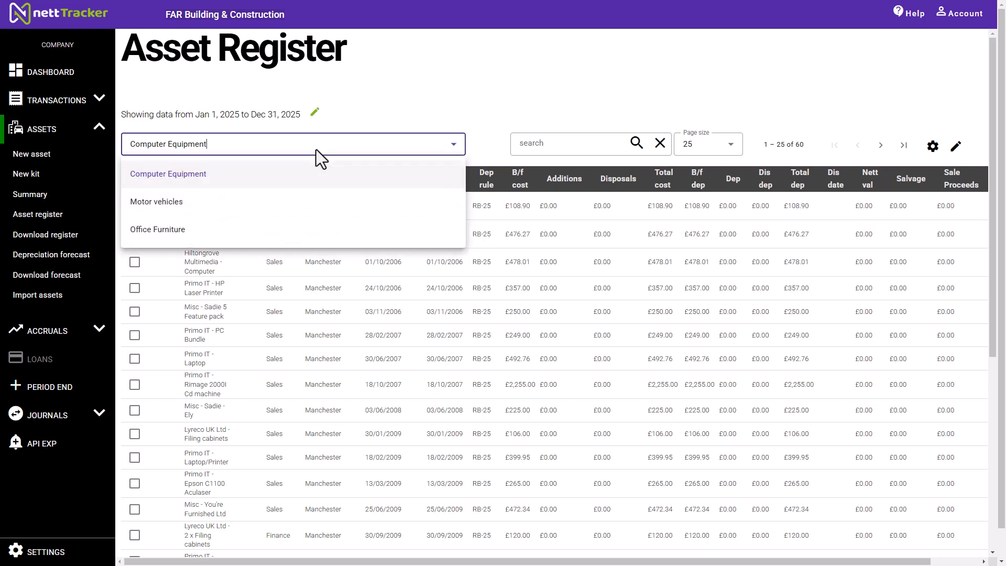
left_click(175, 201)
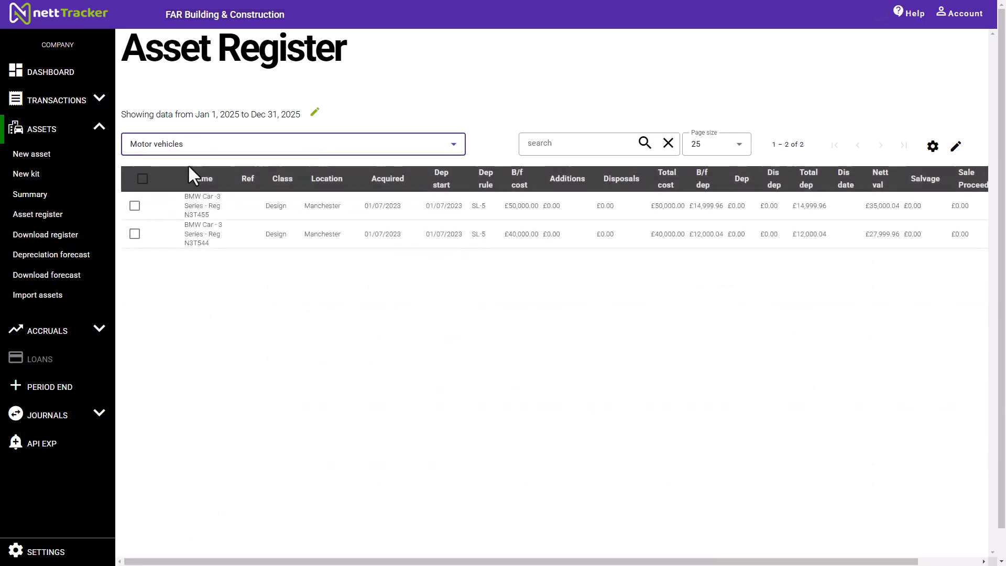
left_click(193, 151)
left_click(164, 230)
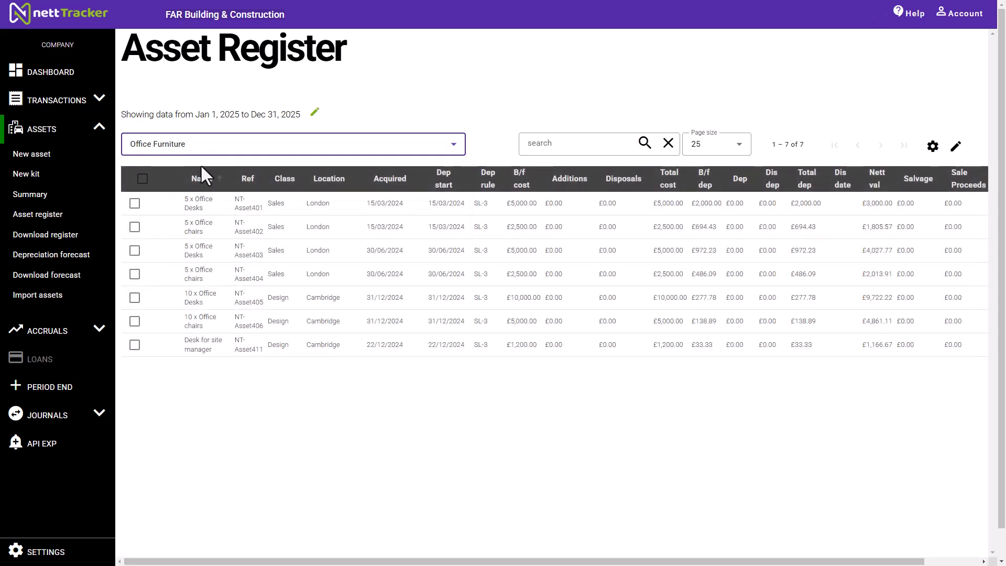
left_click(201, 152)
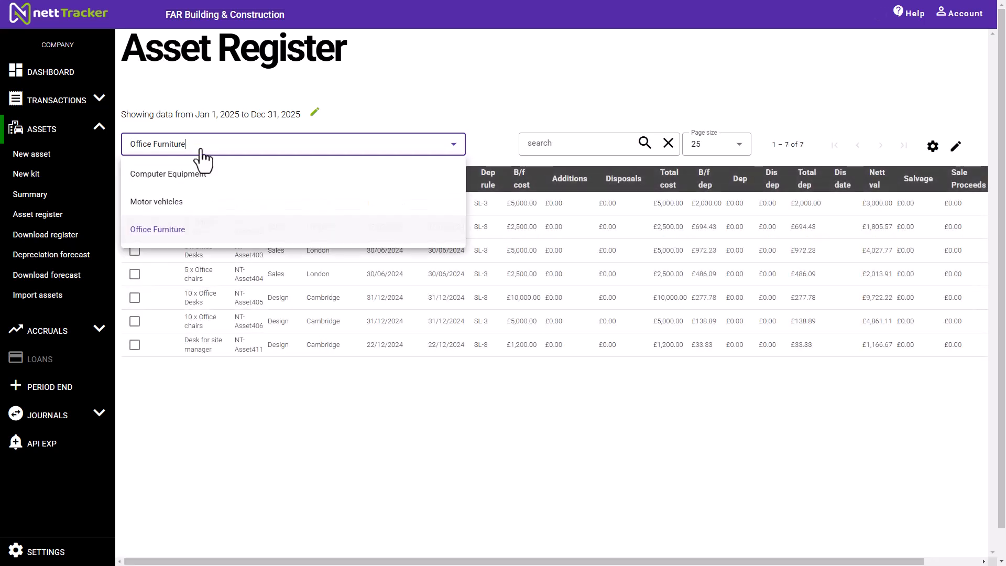
left_click(179, 176)
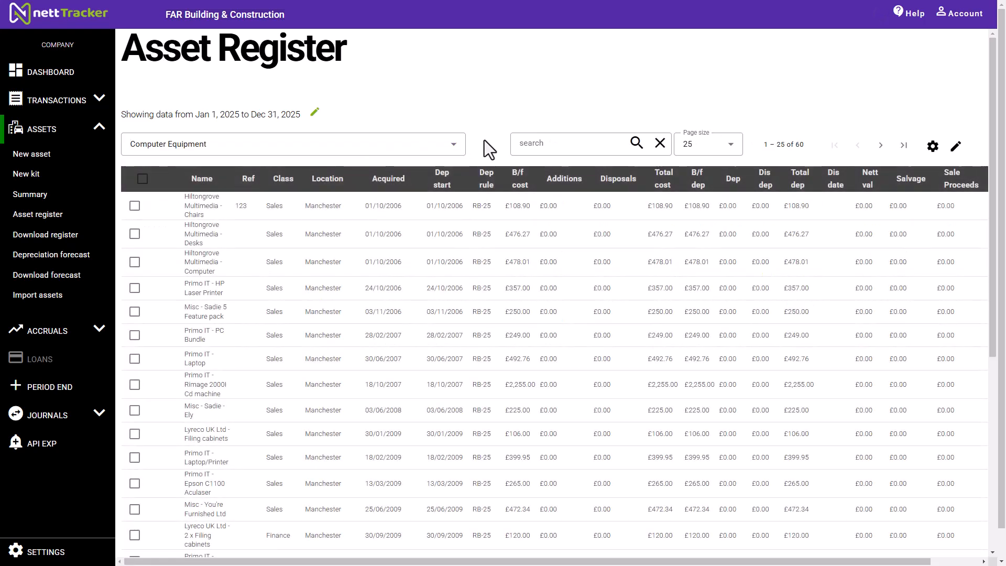
Step: Search the Computer Equipment assets for reference 123
left_click(536, 144)
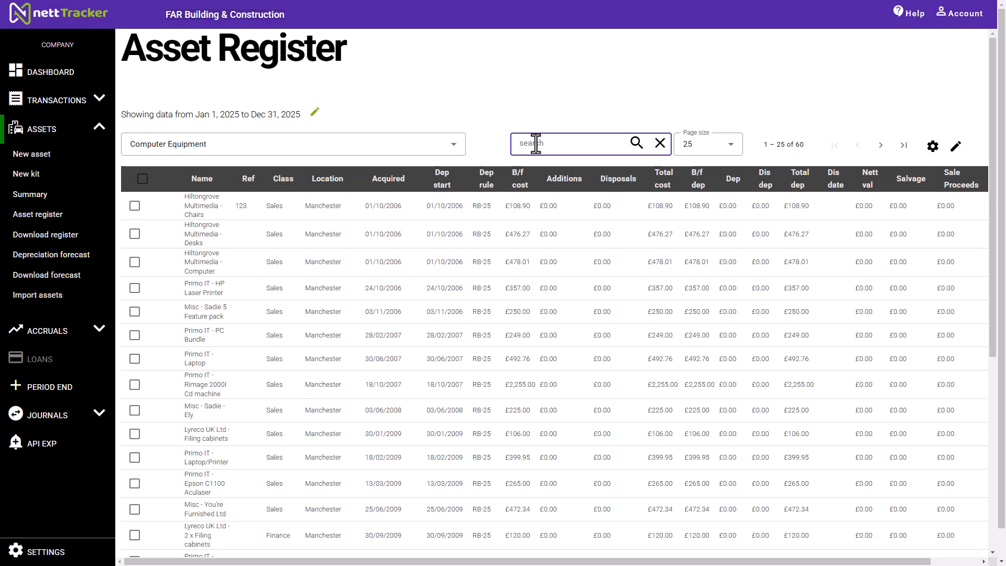
type("123")
left_click(637, 147)
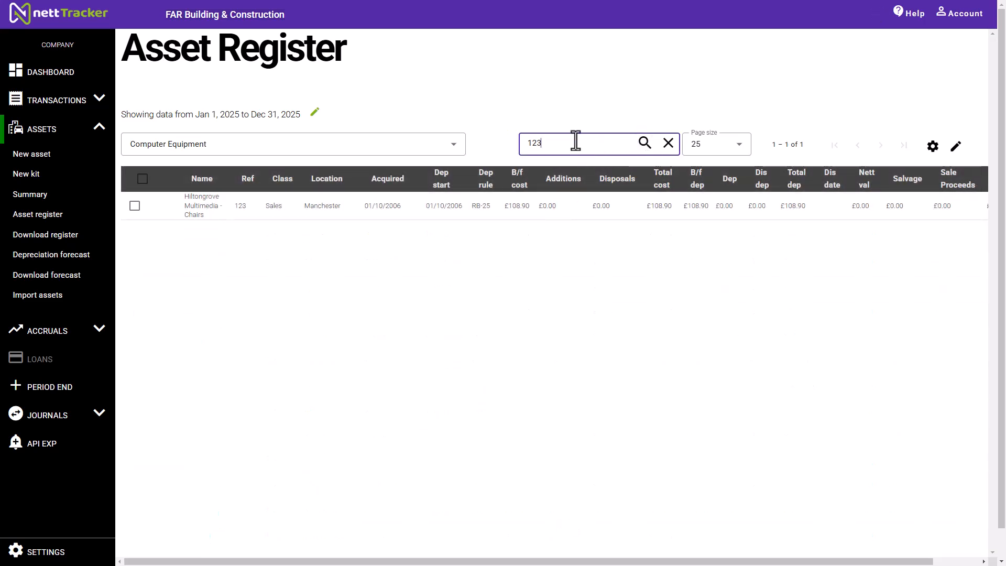
Step: Search the Computer Equipment assets for "amp" and clear the search to restore the full list
key("BackSpace")
key("BackSpace")
key("BackSpace")
type("amp")
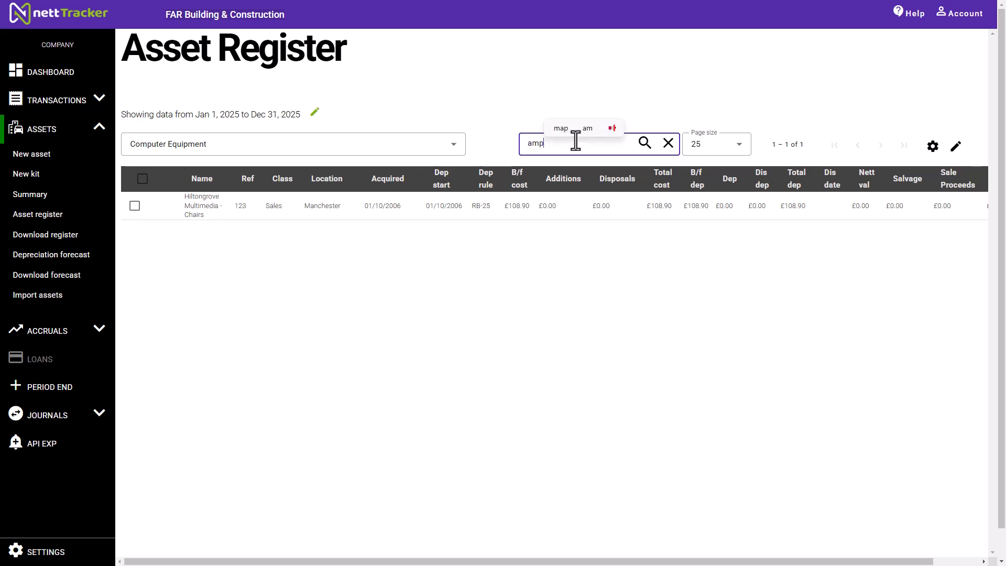
left_click(645, 144)
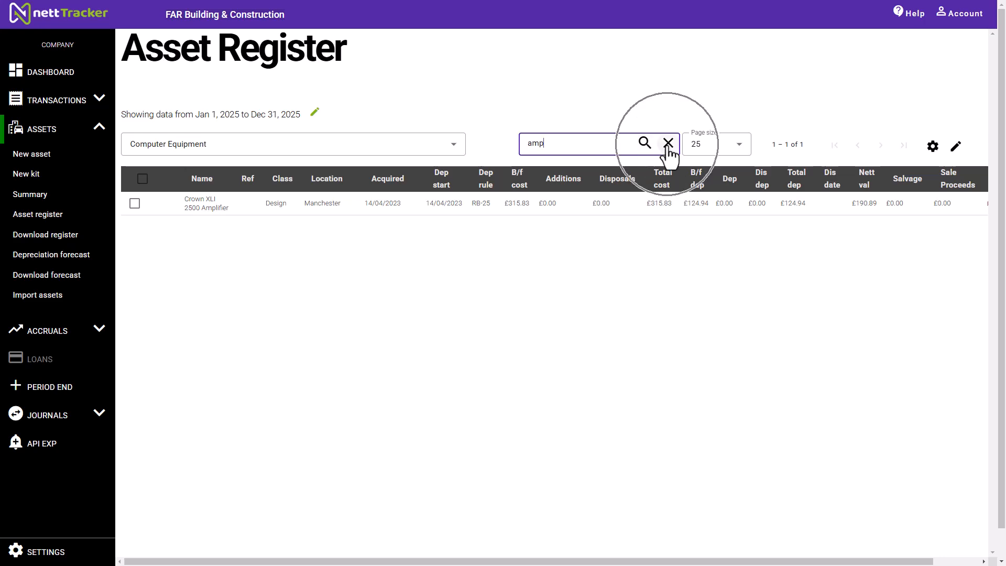
left_click(668, 144)
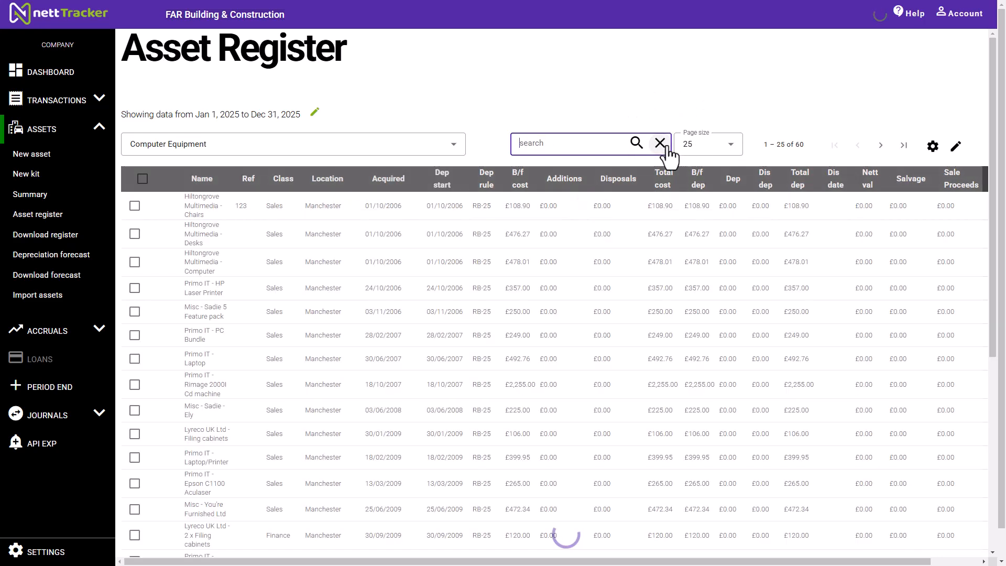
Step: Set the page size to 10 and page forward and back through the Computer Equipment assets
left_click(734, 150)
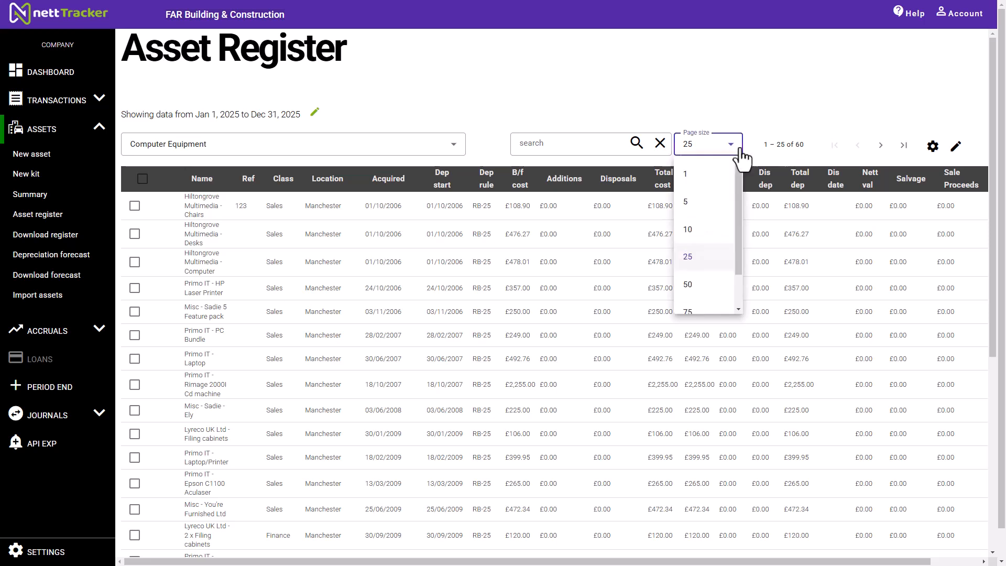
left_click(688, 229)
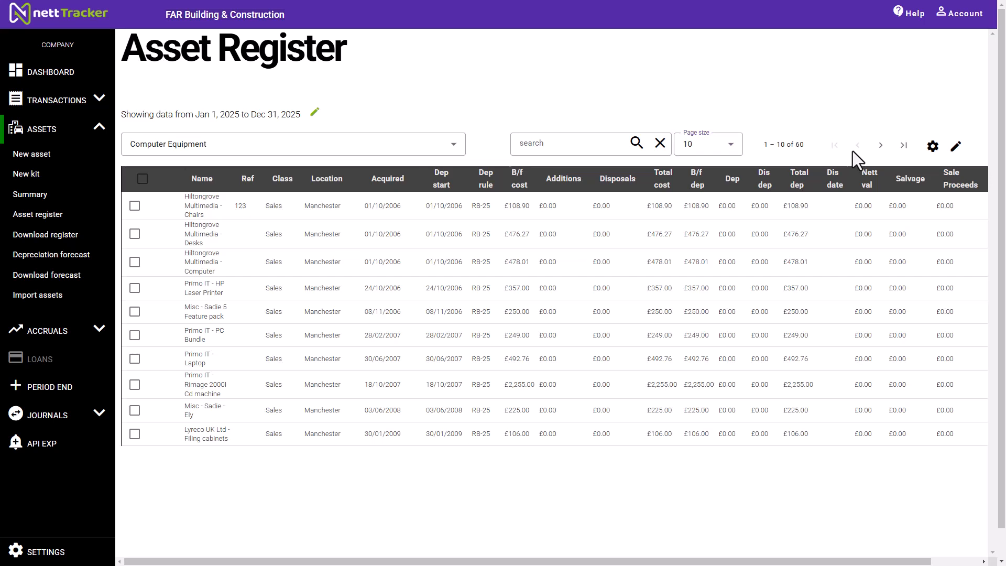
left_click(880, 145)
left_click(880, 146)
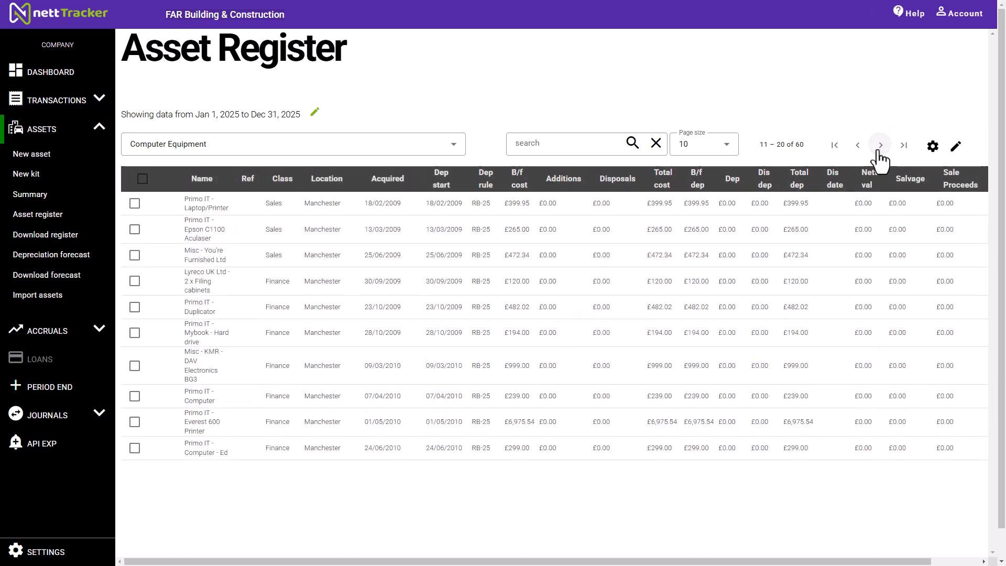
left_click(881, 146)
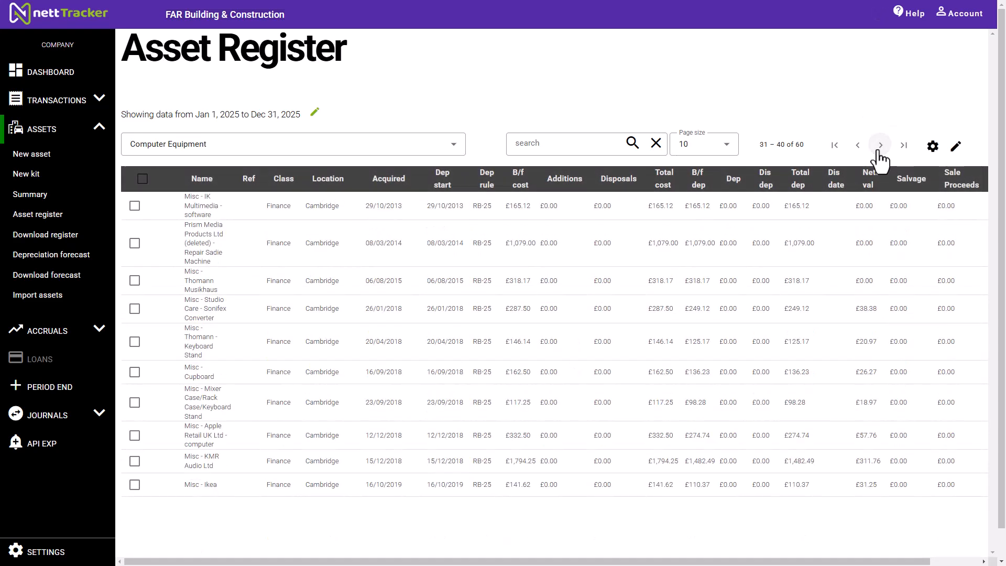
left_click(834, 147)
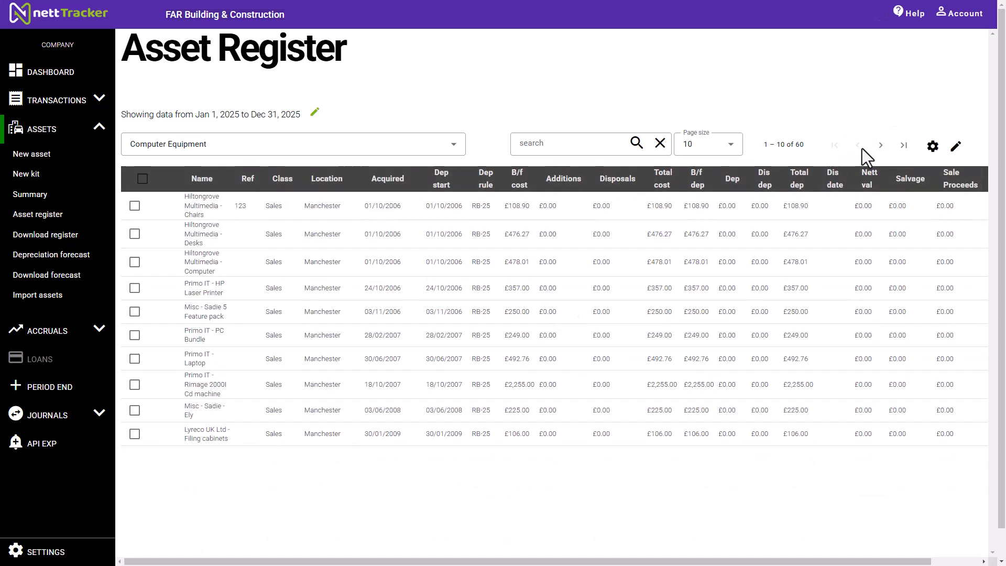
left_click(898, 149)
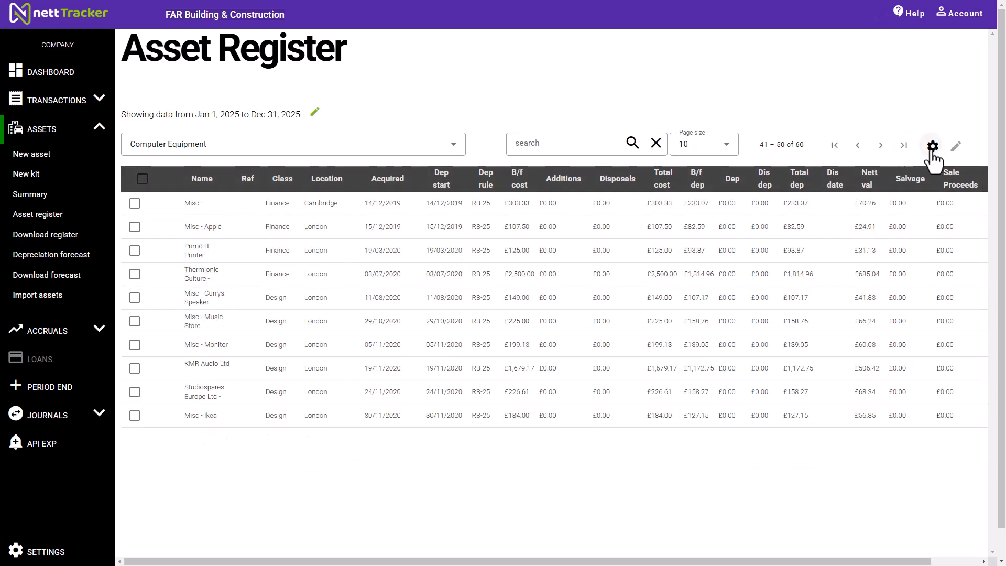
Step: Hide the Asset ref, Dep start date, Brought forward cost, Current year cost, Brought forward dep and Current year dep columns
left_click(933, 148)
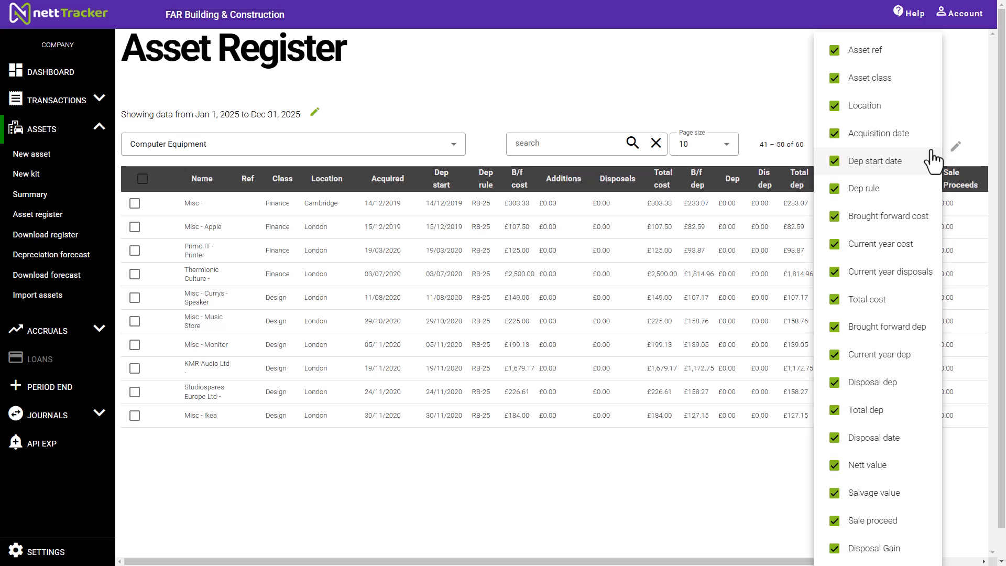
left_click(835, 51)
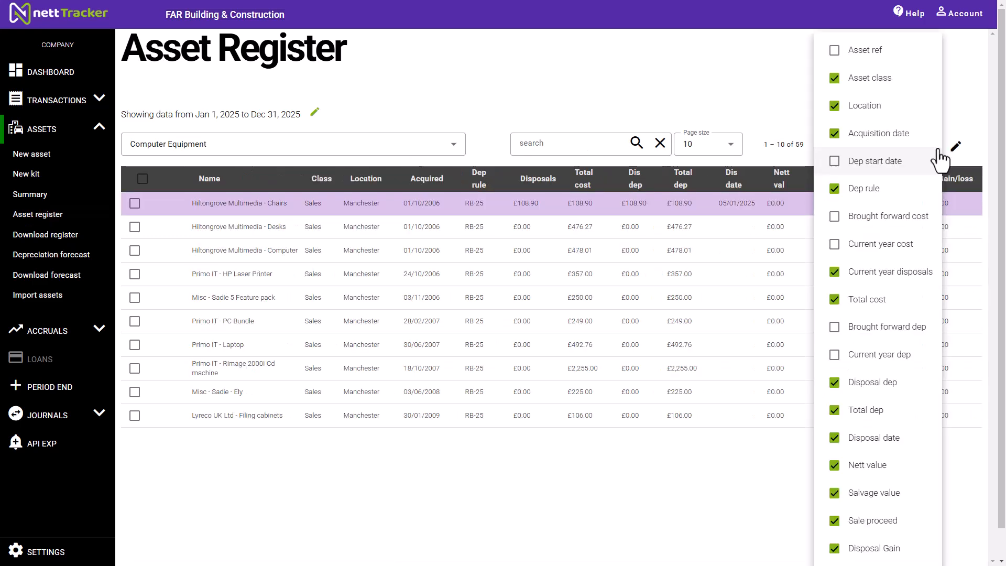
left_click(701, 109)
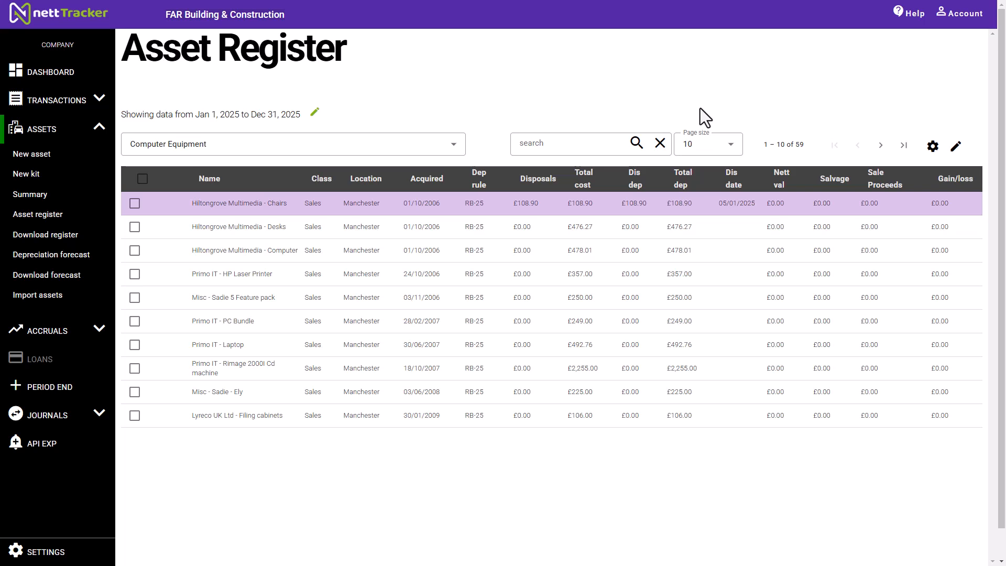
Step: Examine the disposal, total cost and depreciation figures of the disposed Hiltongrove Multimedia - Chairs asset
left_click(580, 203)
left_click(533, 202)
left_click(687, 202)
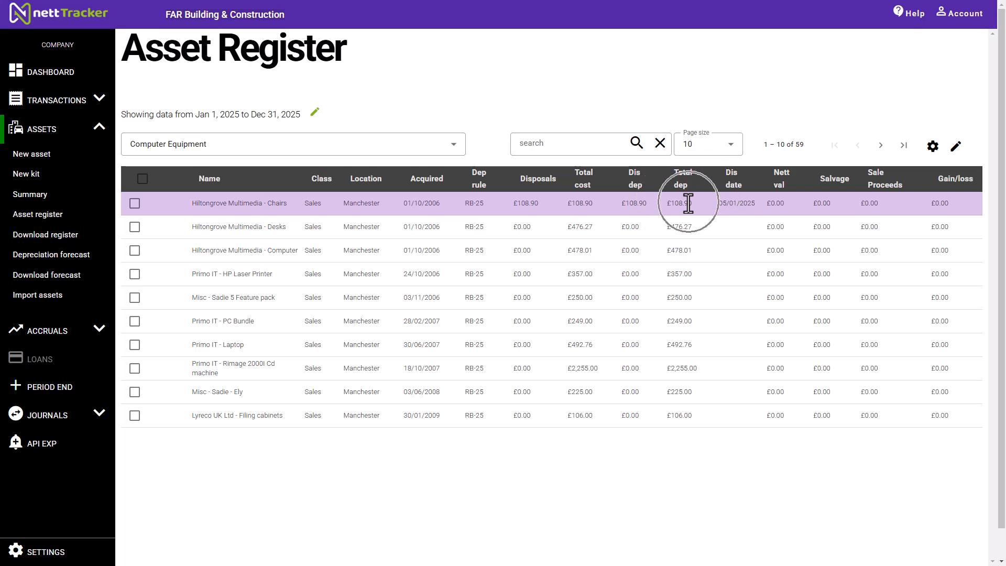
left_click(639, 203)
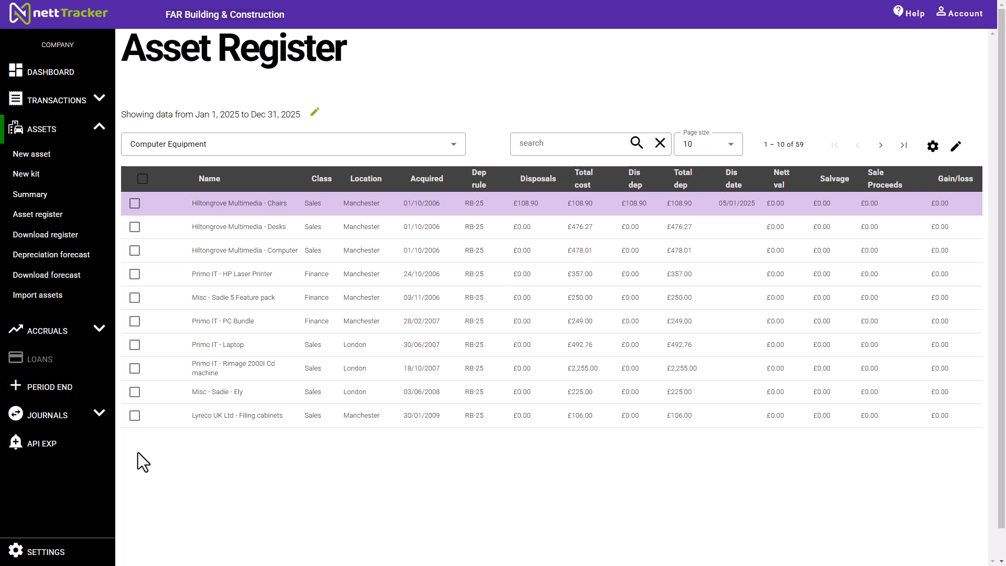
Step: Select the Lyreco UK Ltd - Filing cabinets asset and choose to edit it
left_click(135, 417)
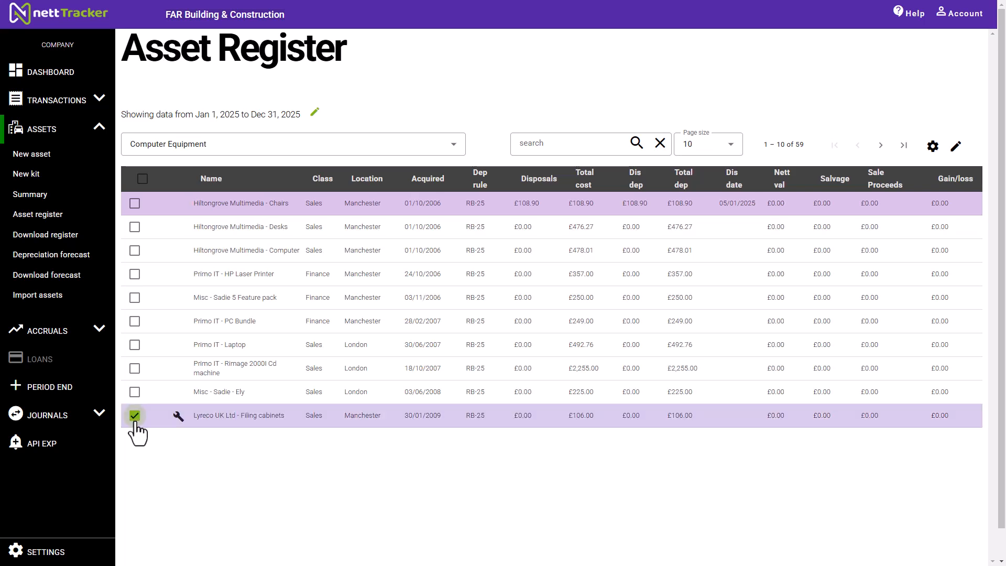
left_click(174, 419)
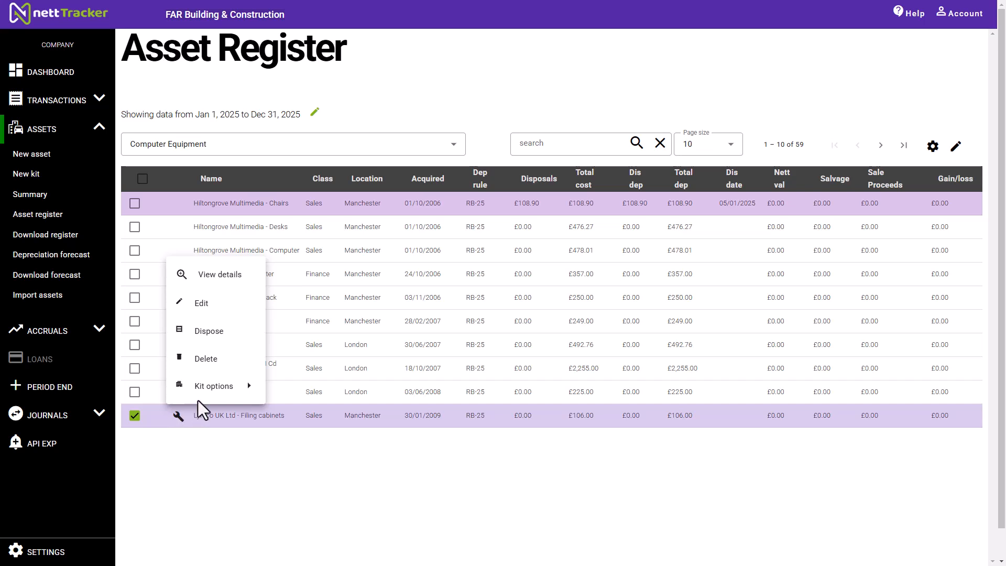
mouse_move(211, 393)
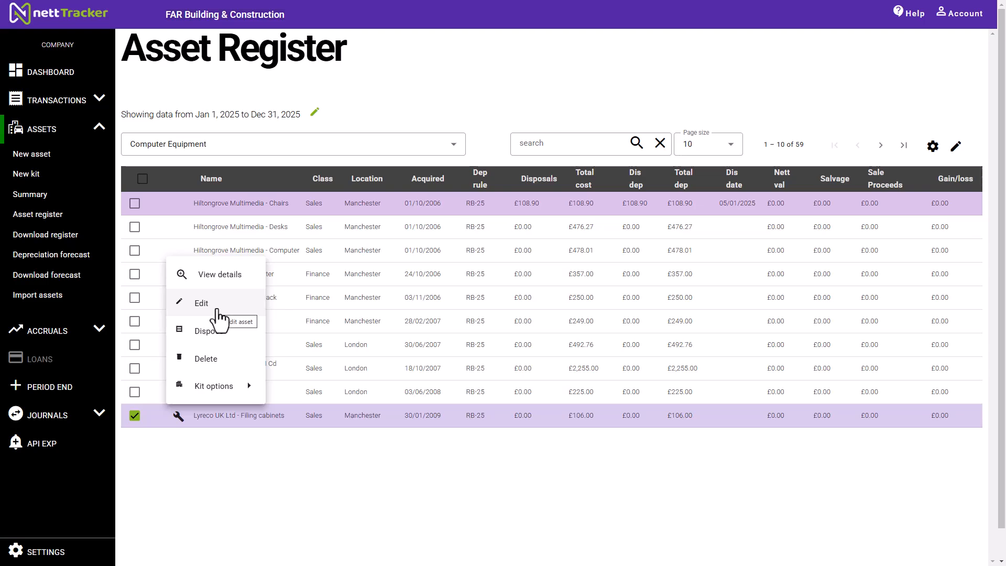
left_click(217, 309)
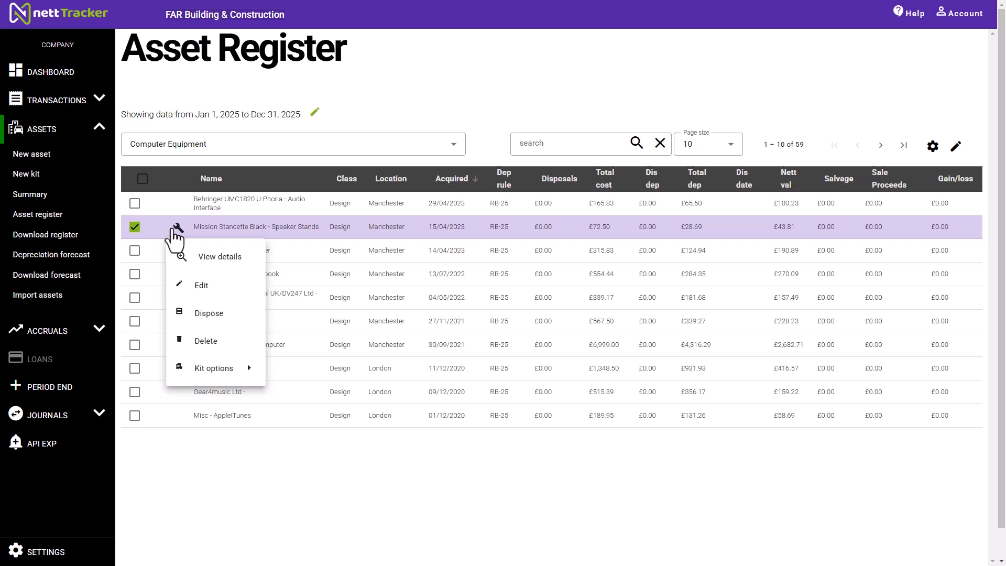
Step: View the details of the Mission Stancette Black - Speaker Stands asset and page through its depreciation entries
left_click(197, 262)
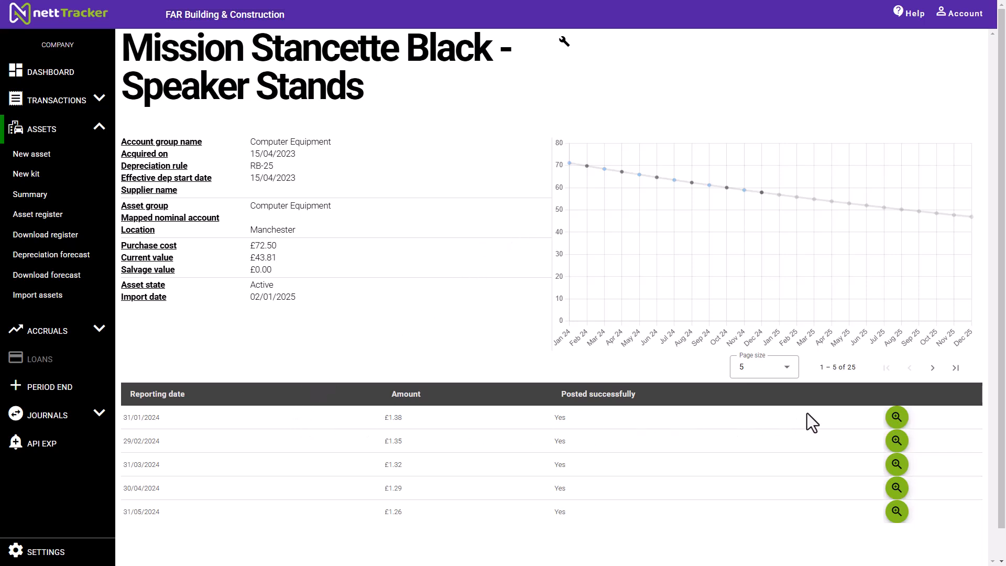
left_click(933, 368)
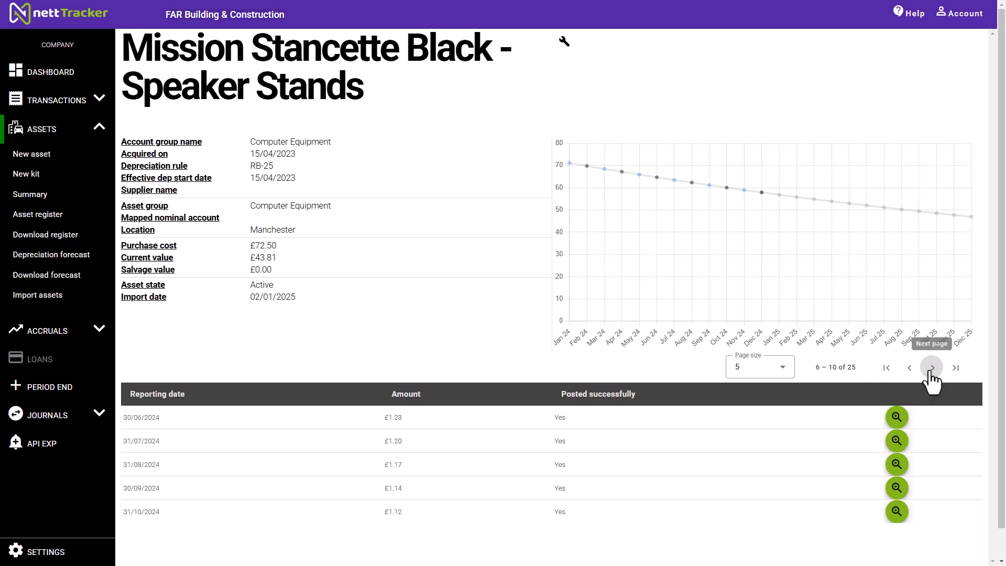
left_click(932, 369)
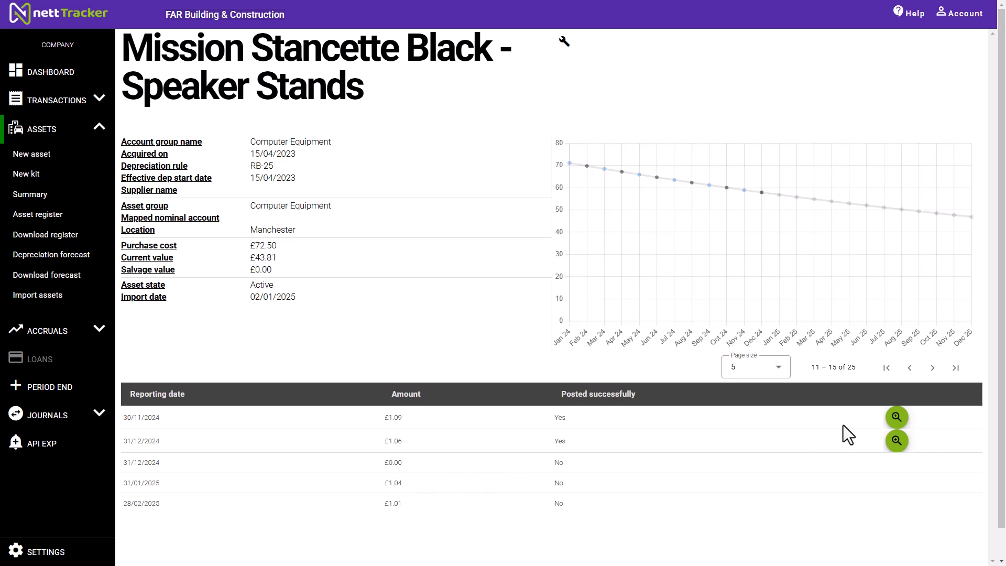
left_click(932, 368)
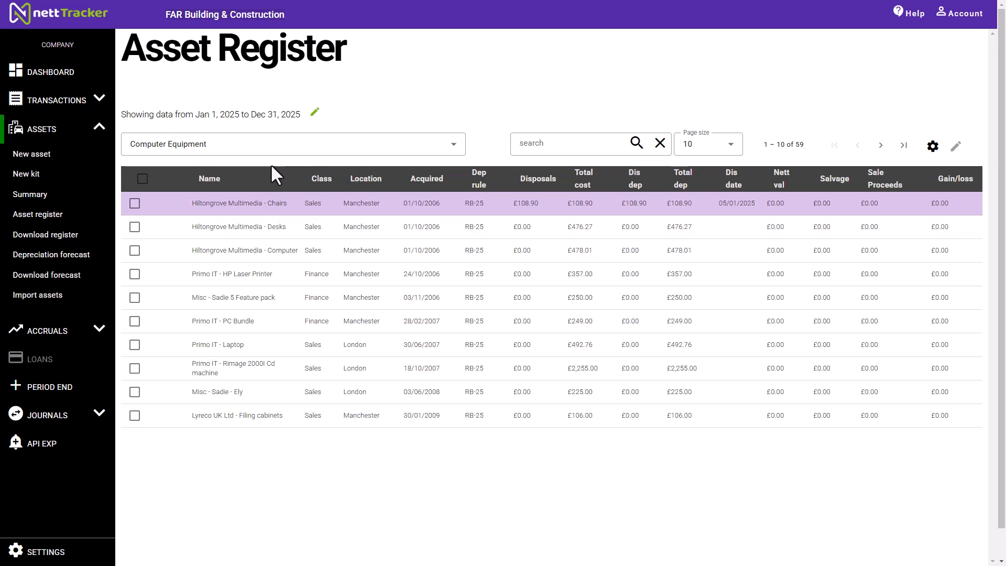
Step: Sort the Computer Equipment assets by name, followed by a sort on acquisition date in ascending order
left_click(223, 183)
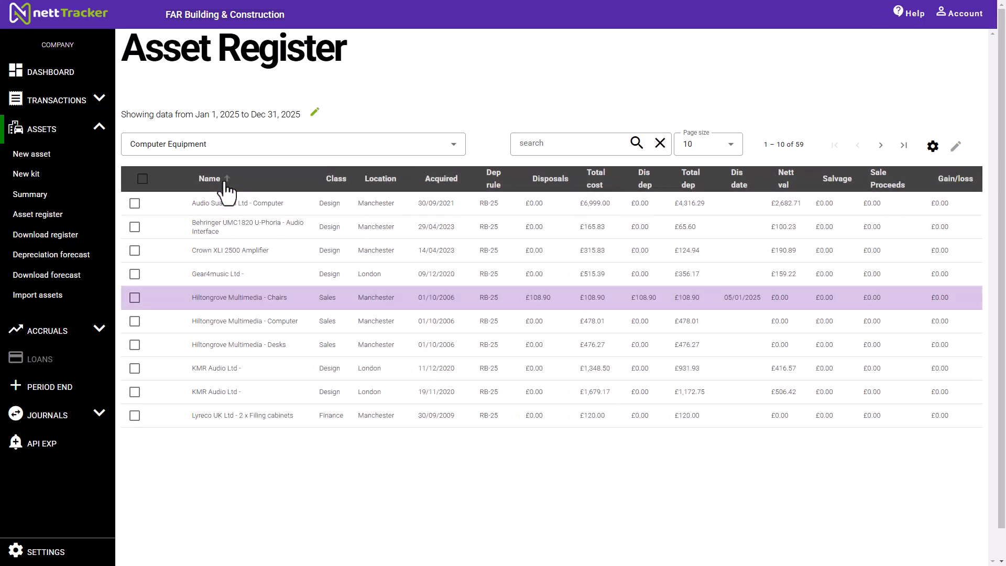
left_click(442, 179)
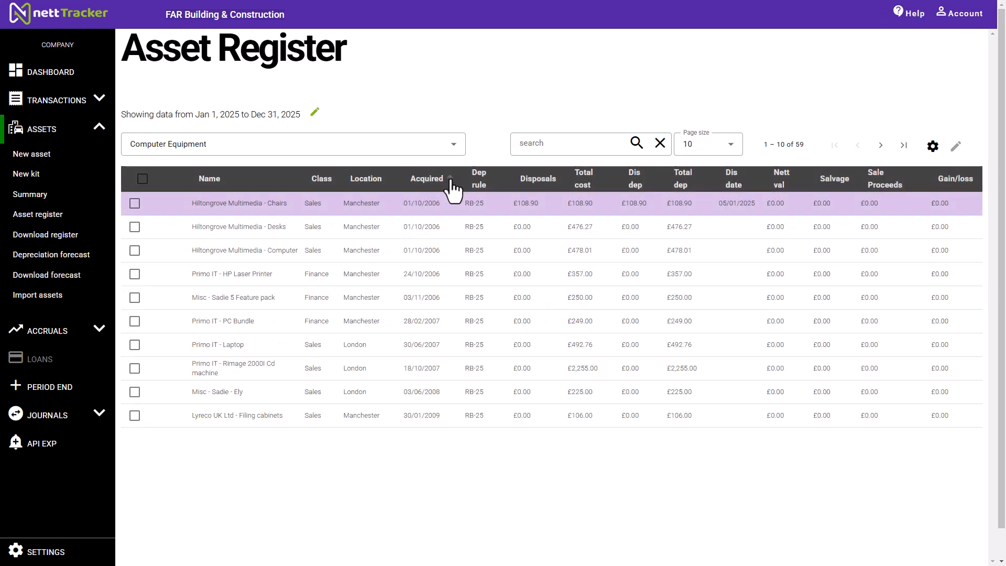
Step: Sort the Computer Equipment assets by acquisition date in descending order
left_click(452, 181)
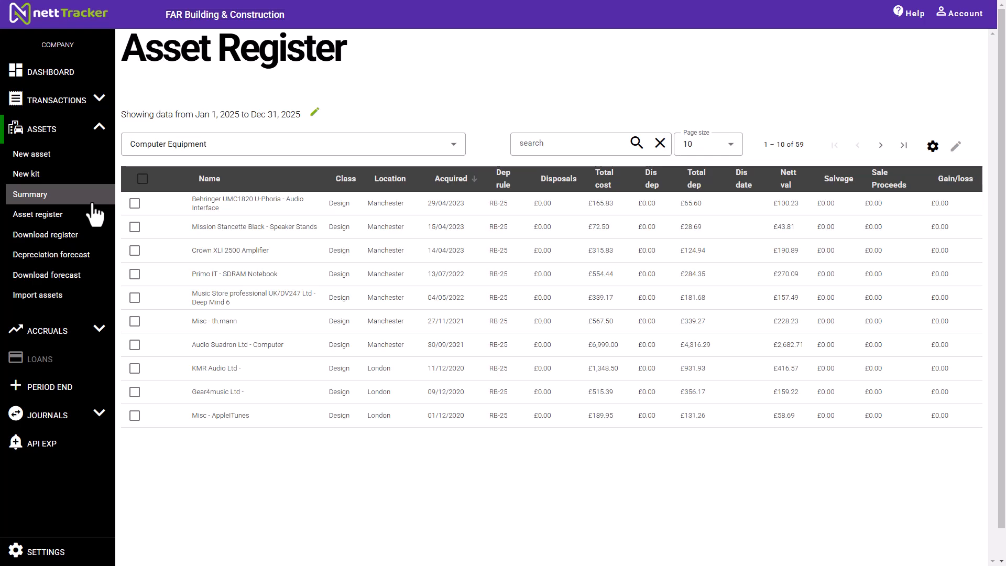
Step: Export the asset register report for financial year 01/01/2025 - 12/31/2025 and review the asset groups and totals in the exported spreadsheet
left_click(56, 239)
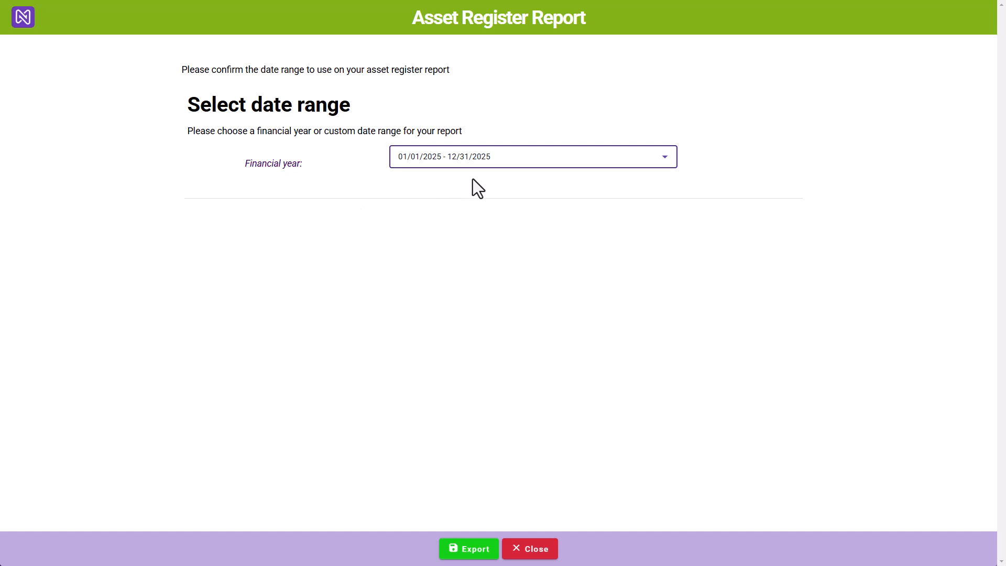
left_click(503, 164)
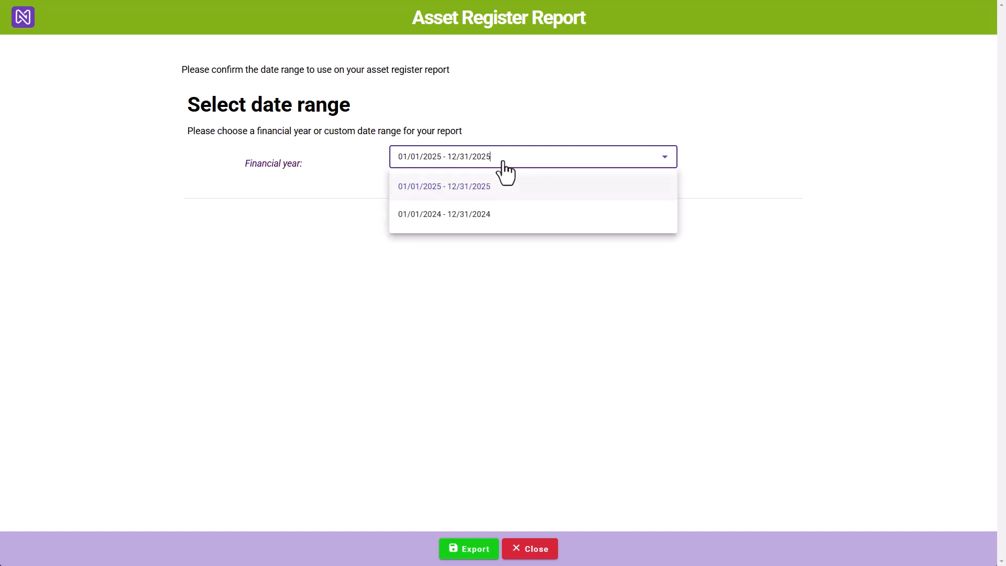
left_click(489, 194)
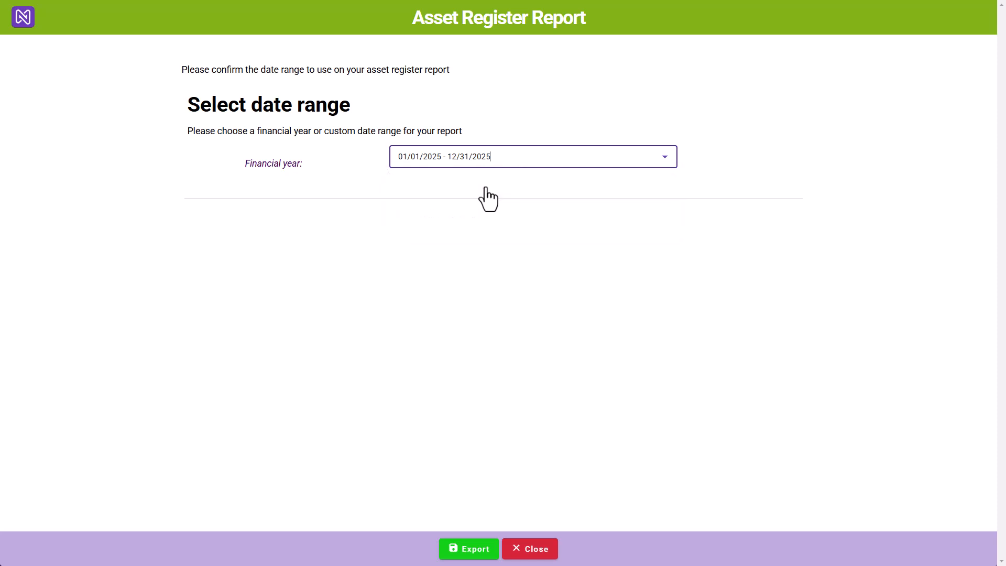
left_click(469, 551)
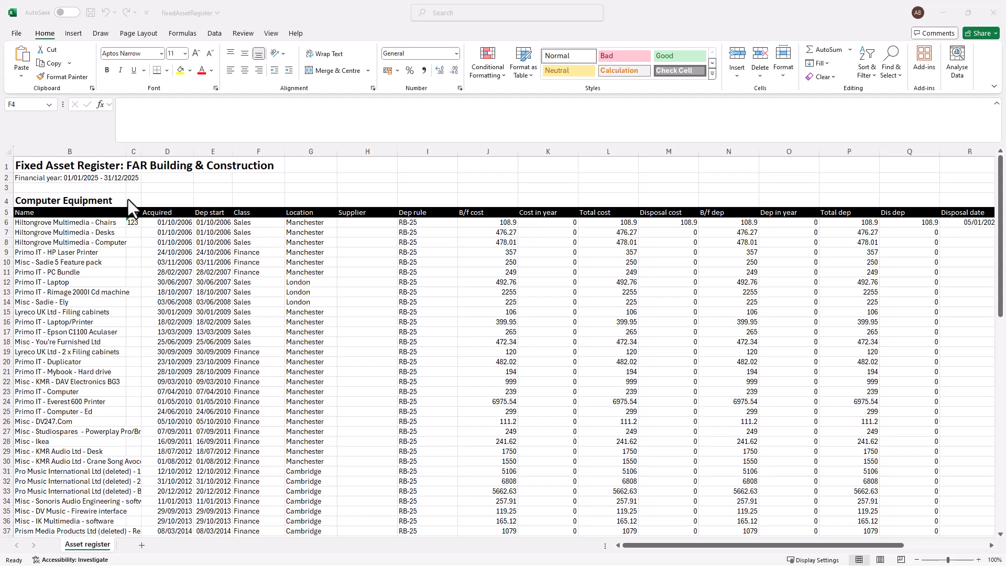
scroll(149, 205, "down", 20)
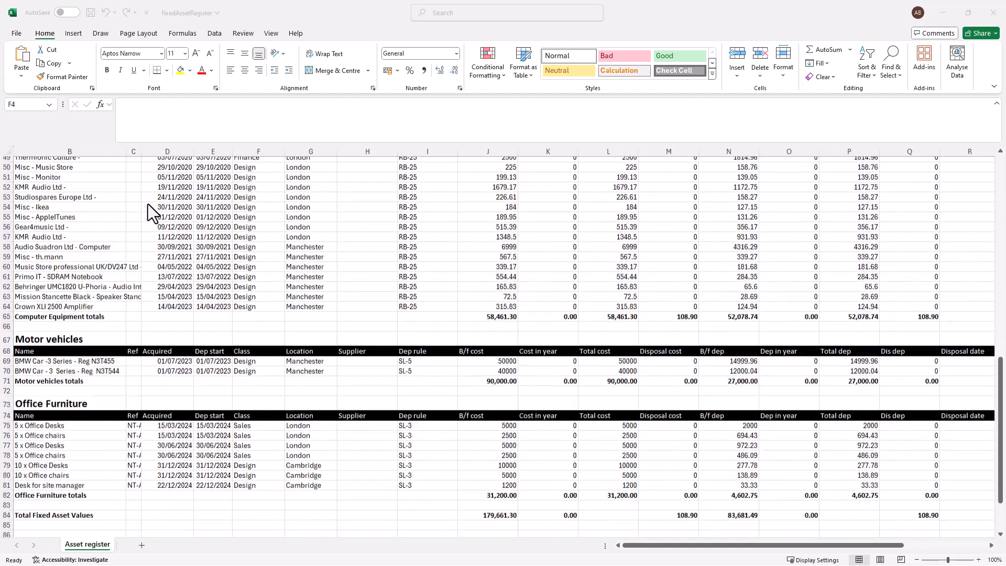
scroll(146, 204, "down", 3)
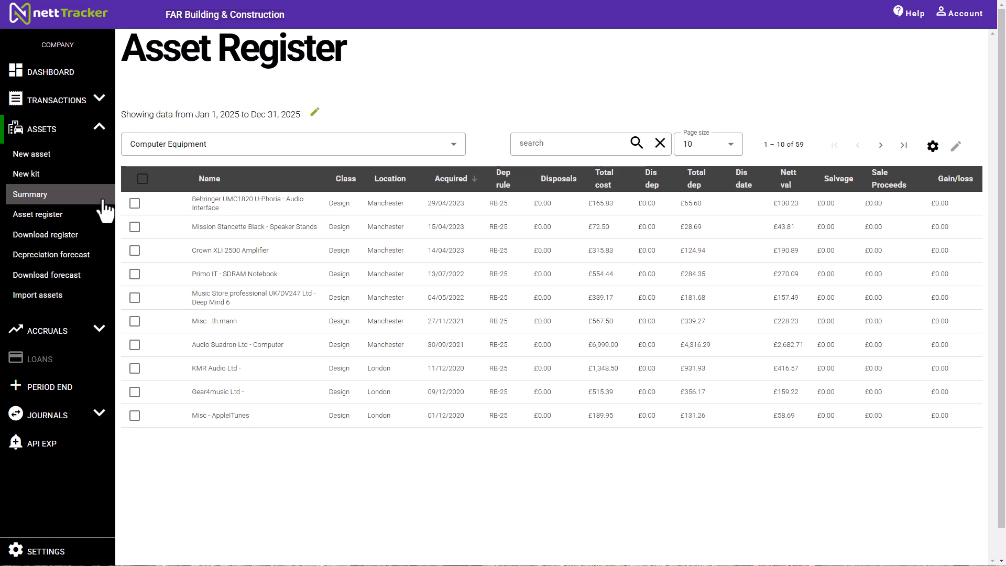
Step: View the asset register summary and show the financial years available for its report
left_click(74, 199)
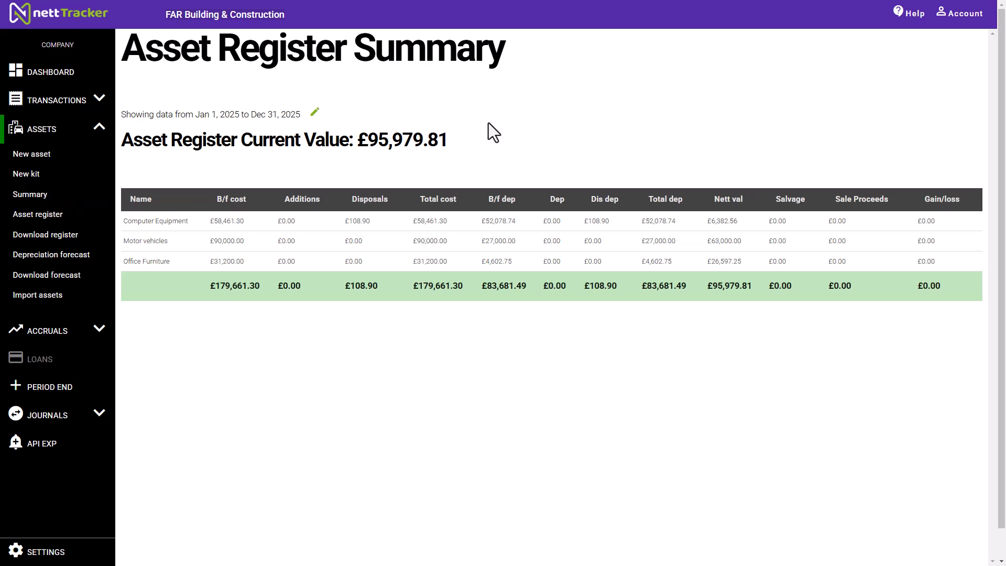
left_click(314, 113)
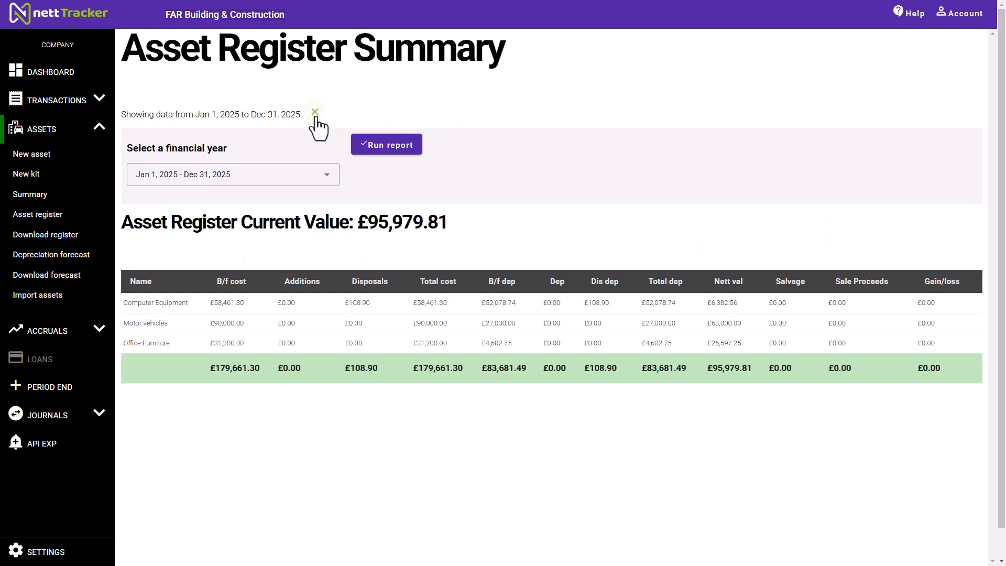
left_click(324, 175)
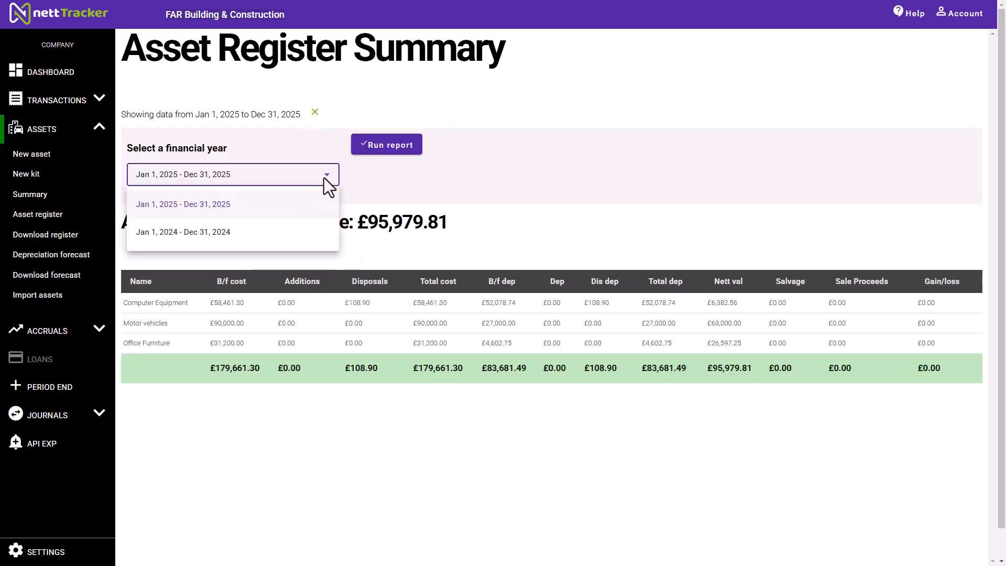